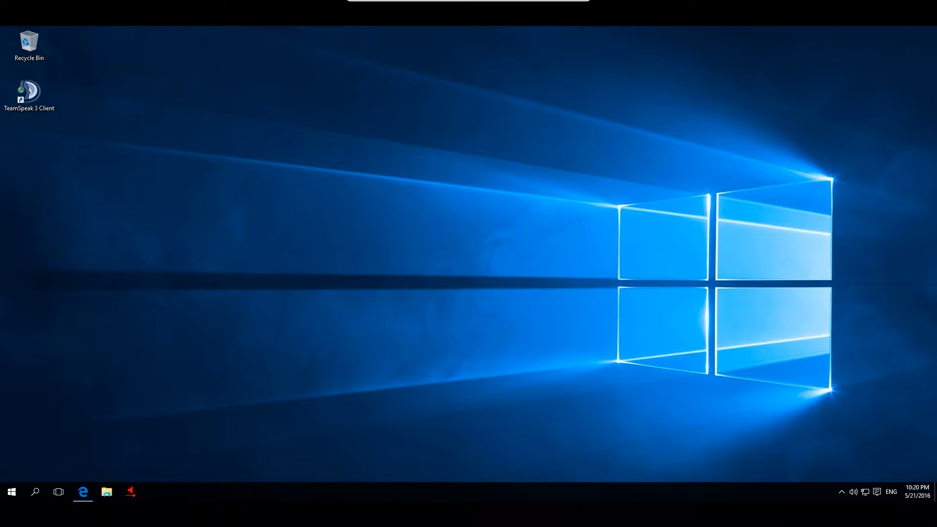
Open Microsoft Edge and search Google for "virtual audio cable"
click(89, 497)
click(356, 239)
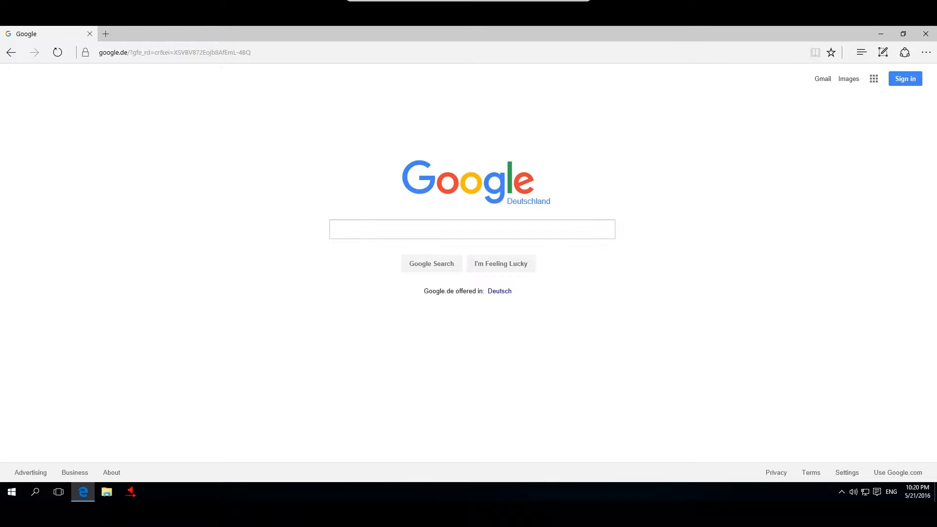
text(virtu)
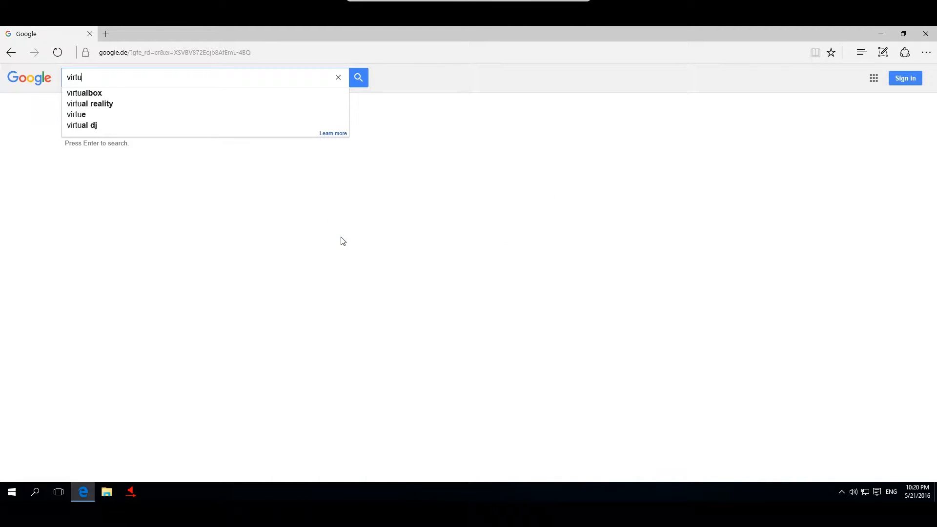
text(al aud)
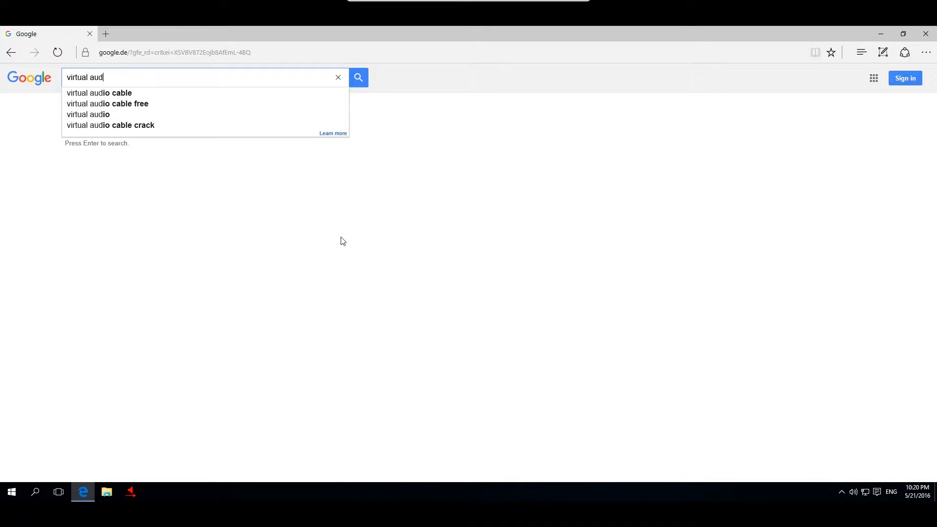
text(io cable)
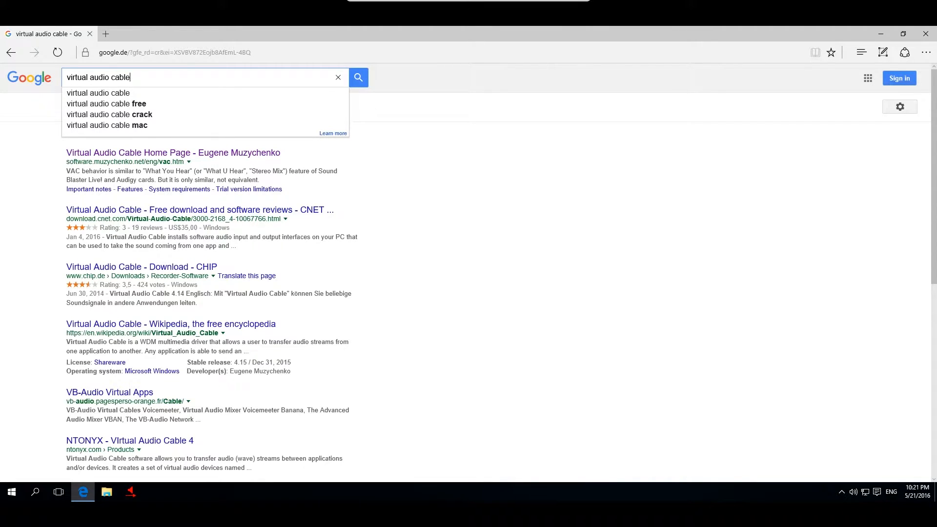
Open the Virtual Audio Cable home page at software.muzychenko.net/eng/vac.htm from the search results
click(338, 162)
click(244, 155)
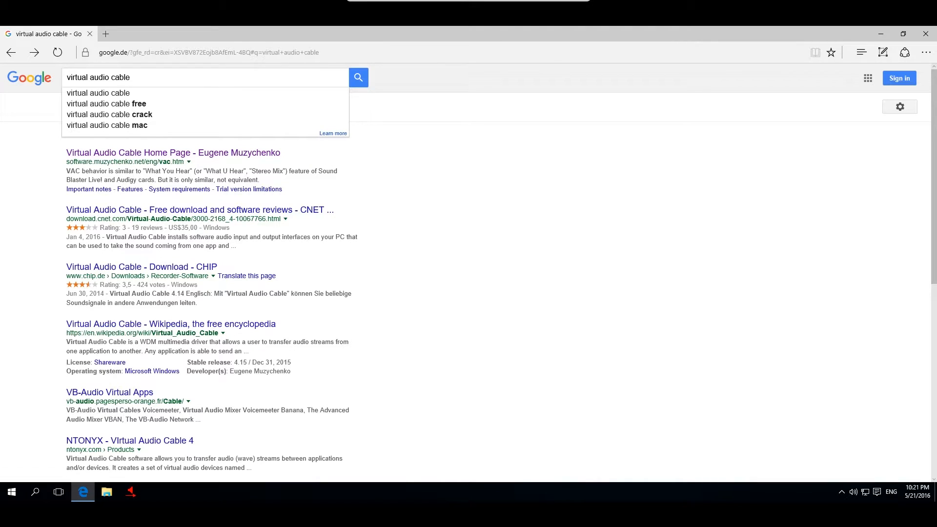
drag(66, 161, 183, 163)
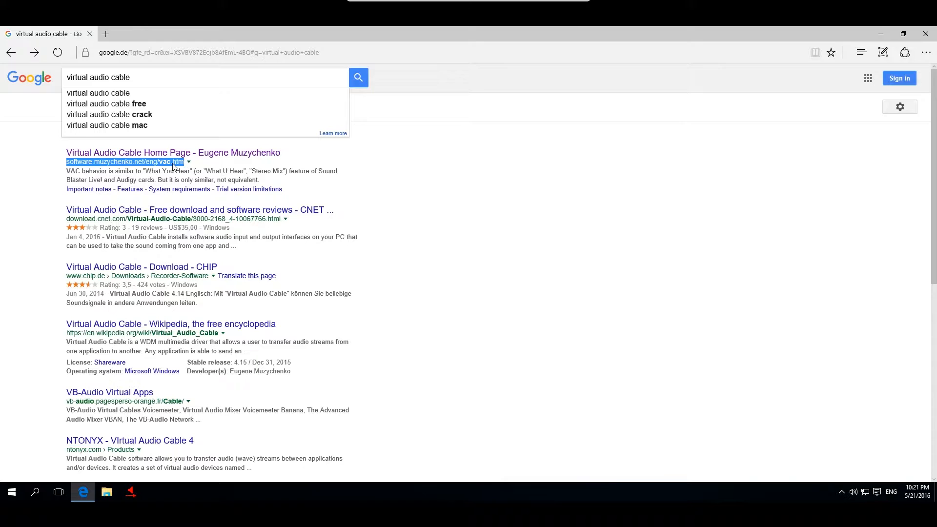
click(193, 153)
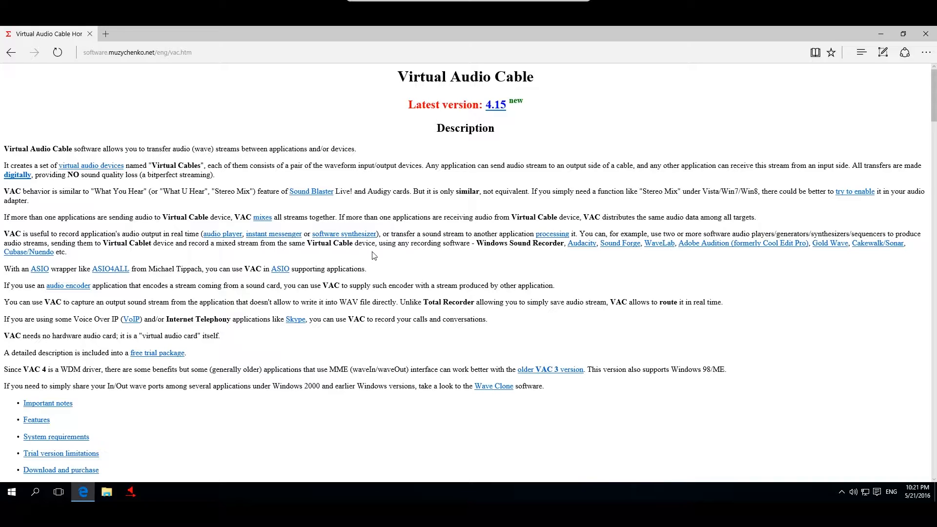
Review the Virtual Audio Cable page's features, system requirements, trial limitations and download options, and close the browser
scroll(348, 254, down, 3)
scroll(347, 254, down, 8)
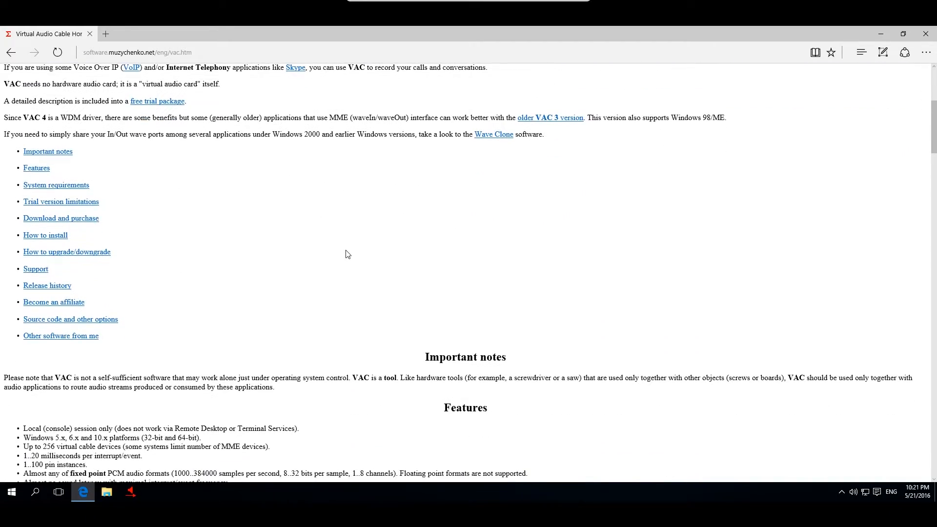
scroll(348, 255, down, 6)
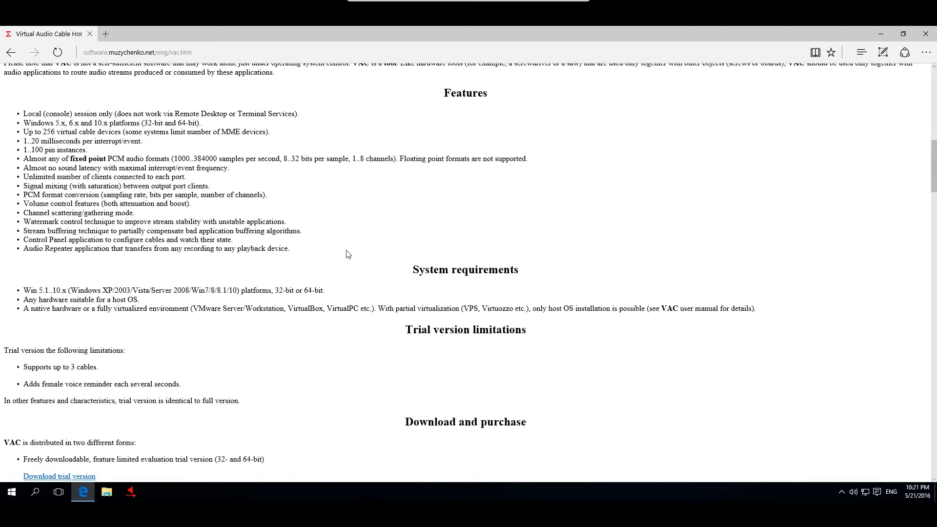
scroll(347, 254, down, 2)
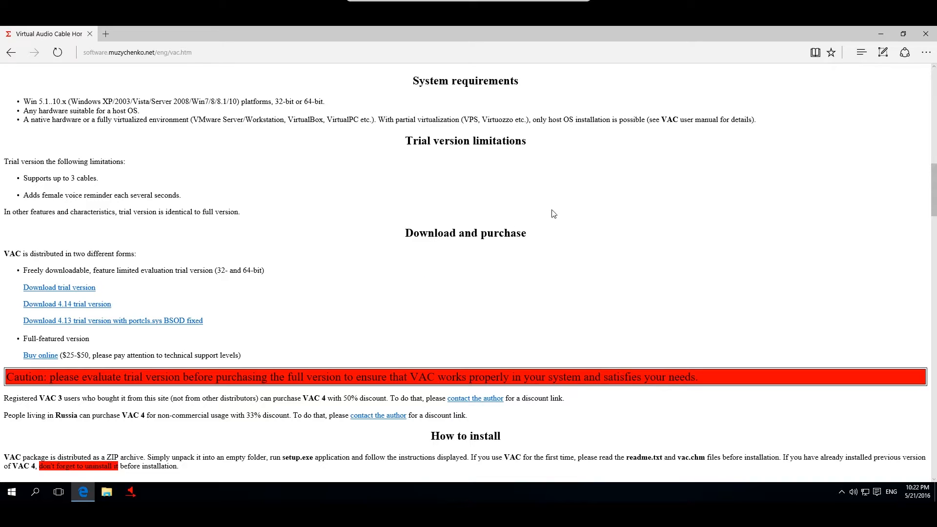
click(926, 34)
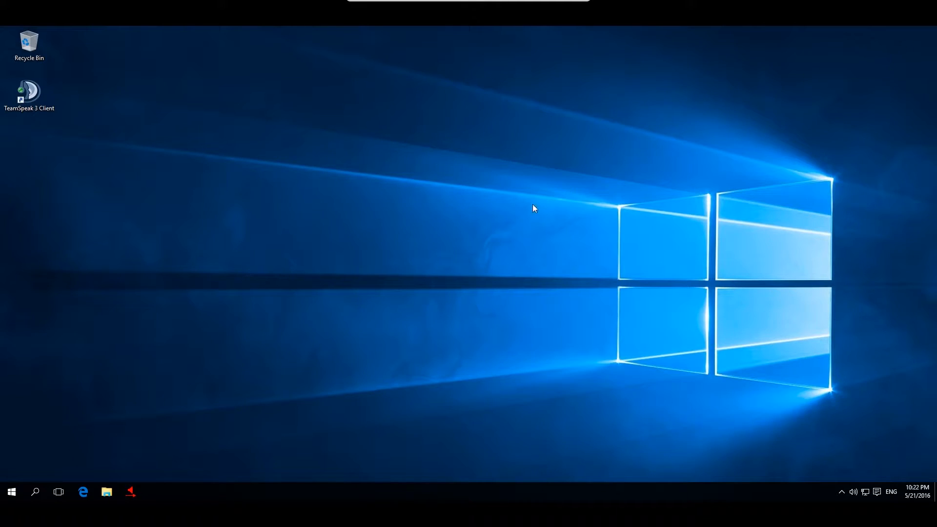
Open the Downloads folder in File Explorer and create a new folder named vac415 on the desktop
click(107, 490)
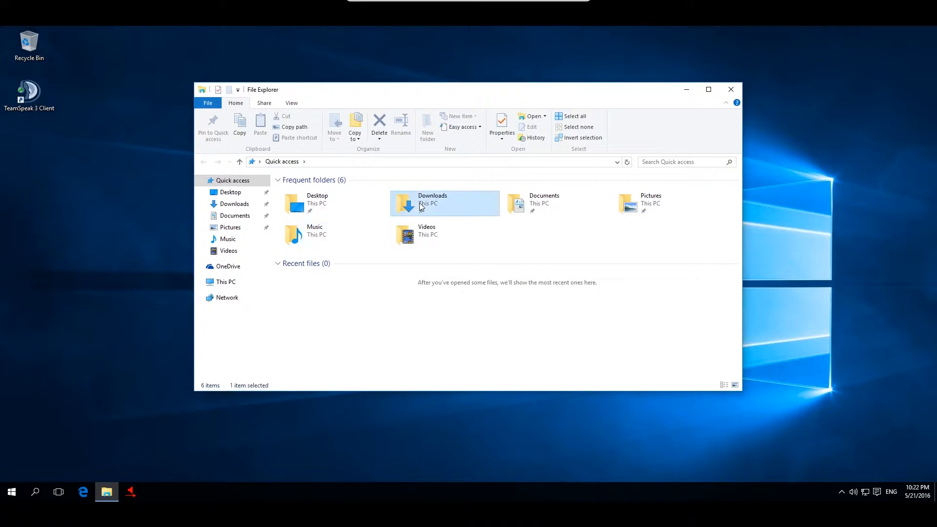
double_click(414, 206)
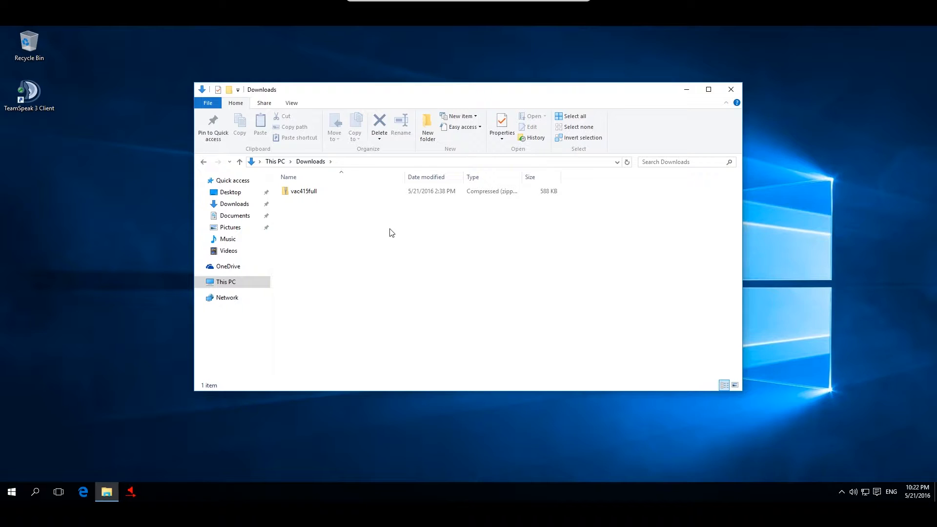
right_click(142, 203)
mouse_move(192, 270)
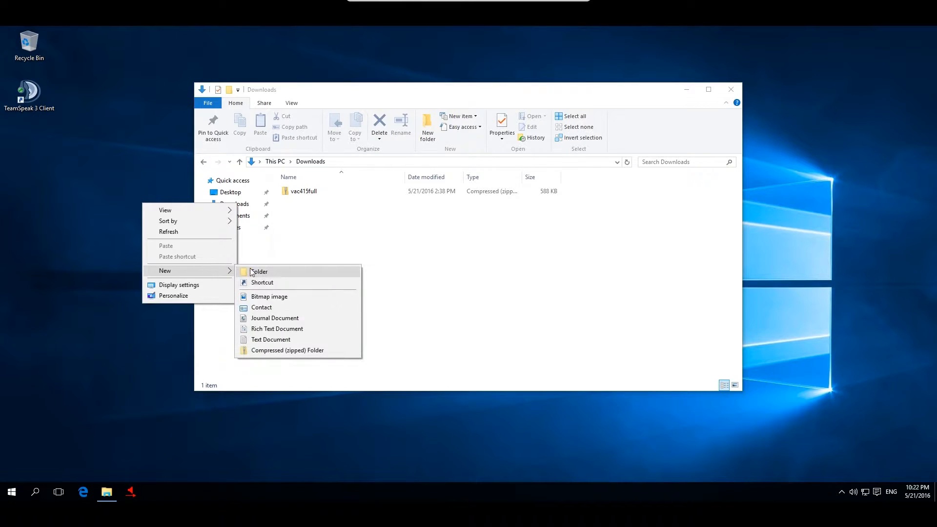
click(255, 268)
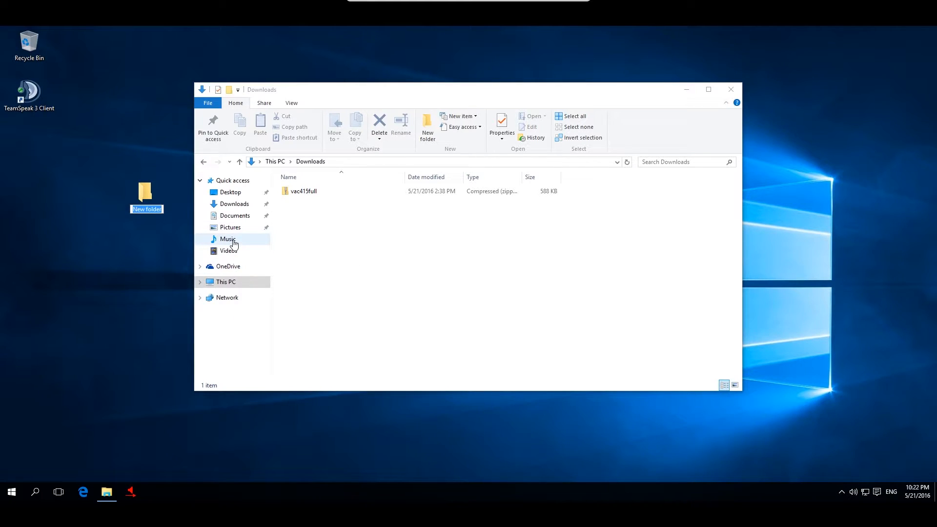
text(vac415)
key(Return)
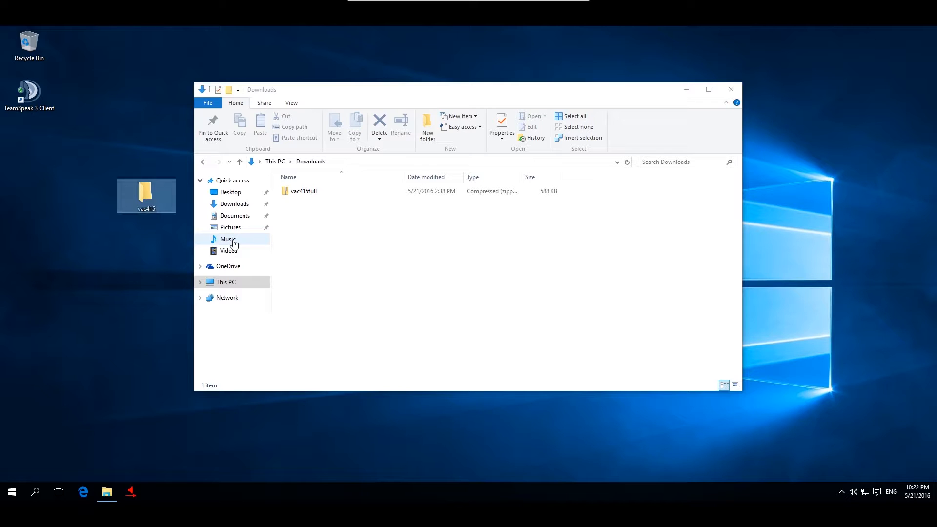
Extract the vac415full archive from Downloads into the vac415 folder on the desktop
click(300, 193)
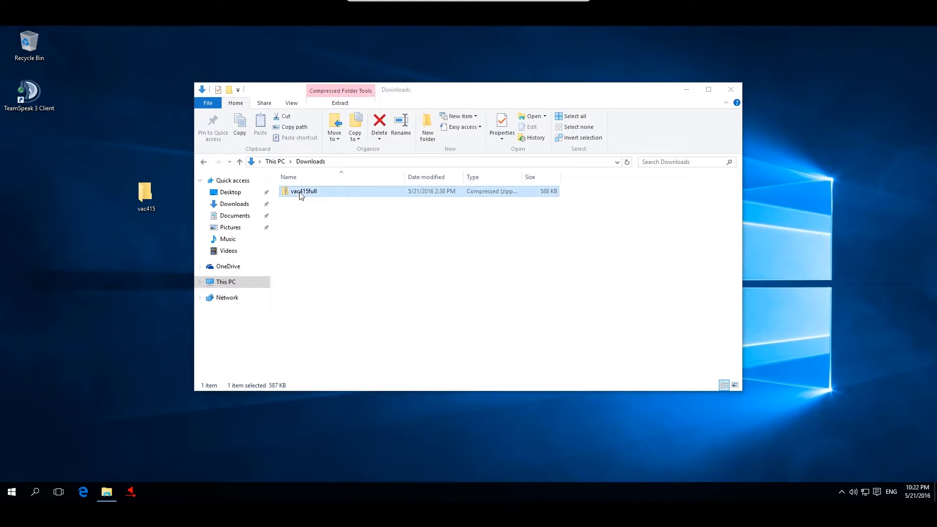
right_click(301, 195)
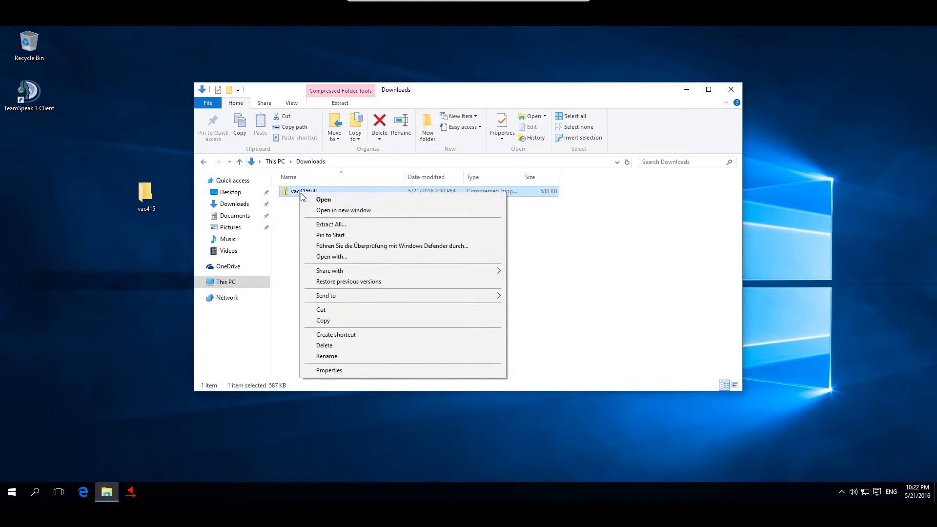
click(328, 224)
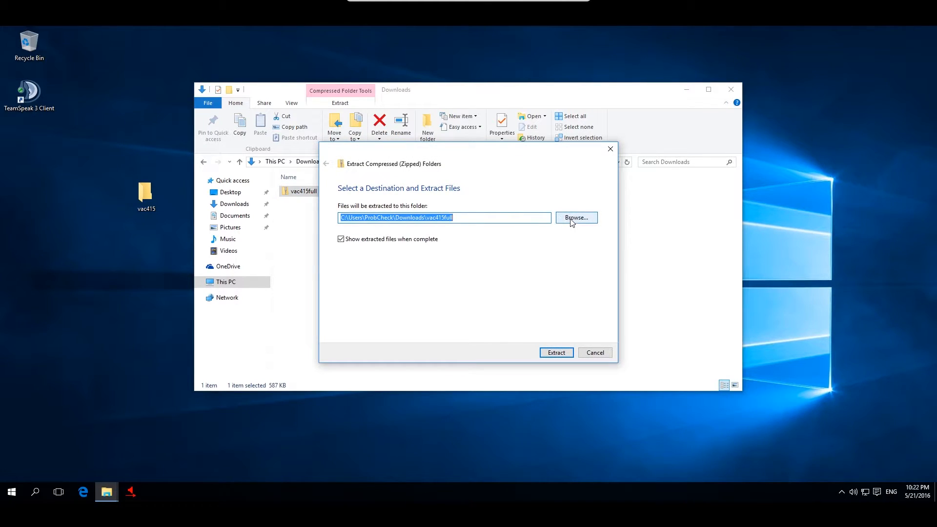
click(572, 219)
click(441, 226)
double_click(441, 226)
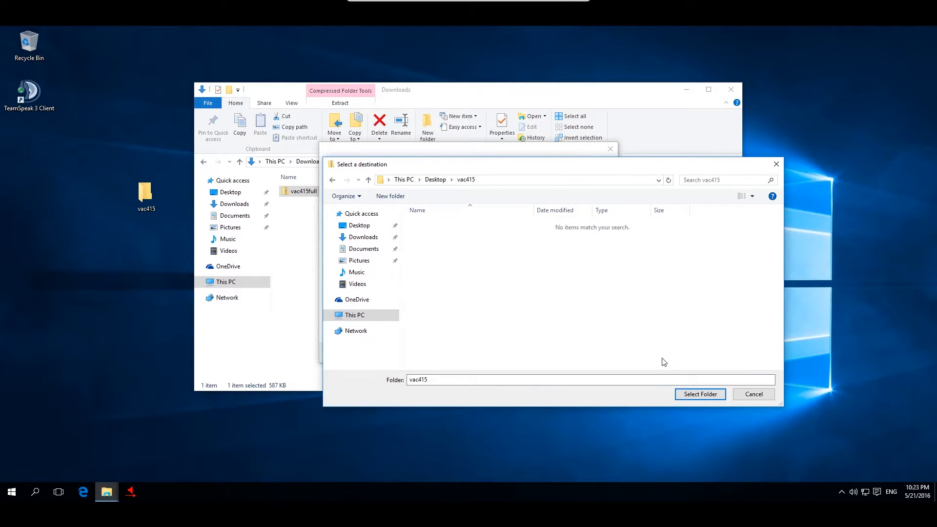
click(693, 398)
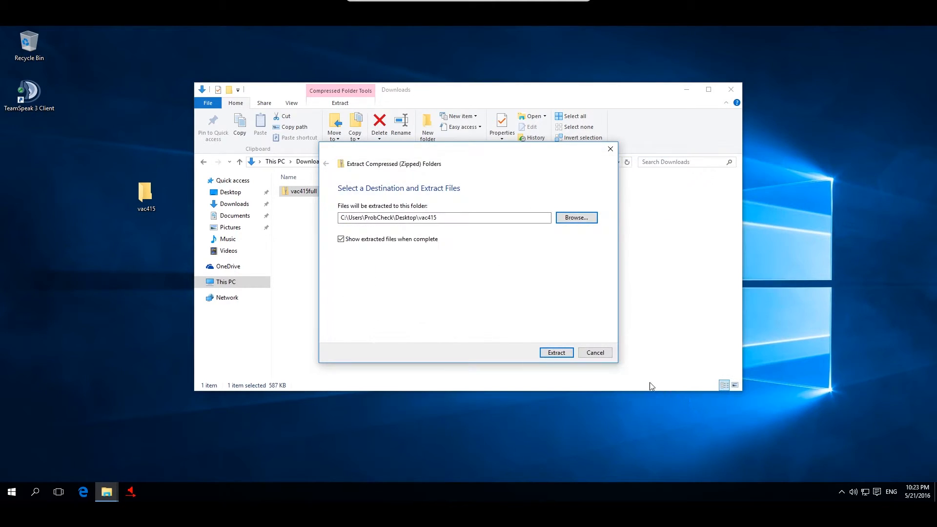
click(557, 353)
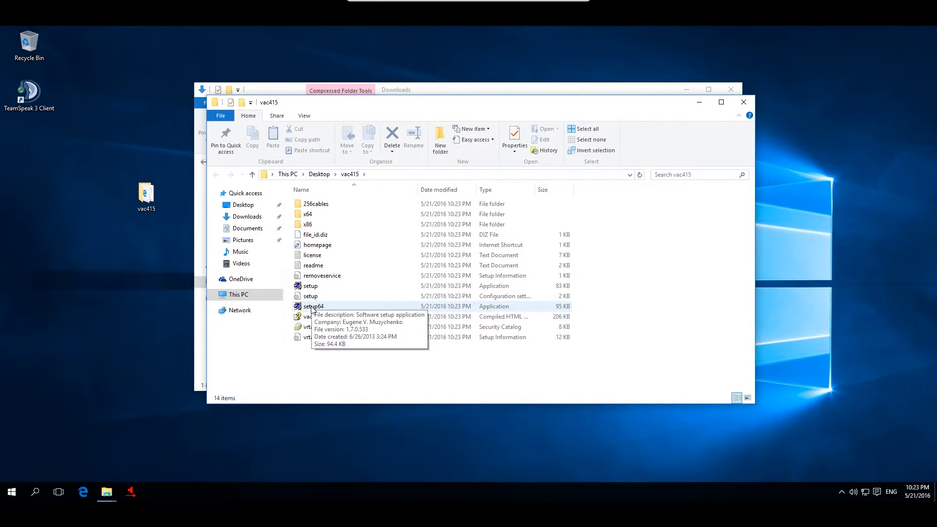
Install Virtual Audio Cable 4.15 with setup64, accepting the license agreement and keeping the default installation and Start Menu folders
double_click(312, 307)
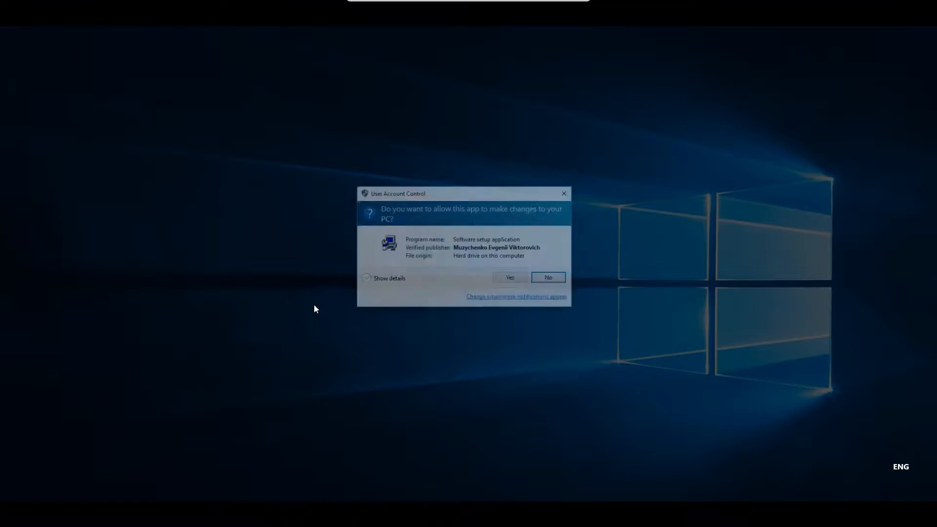
click(508, 281)
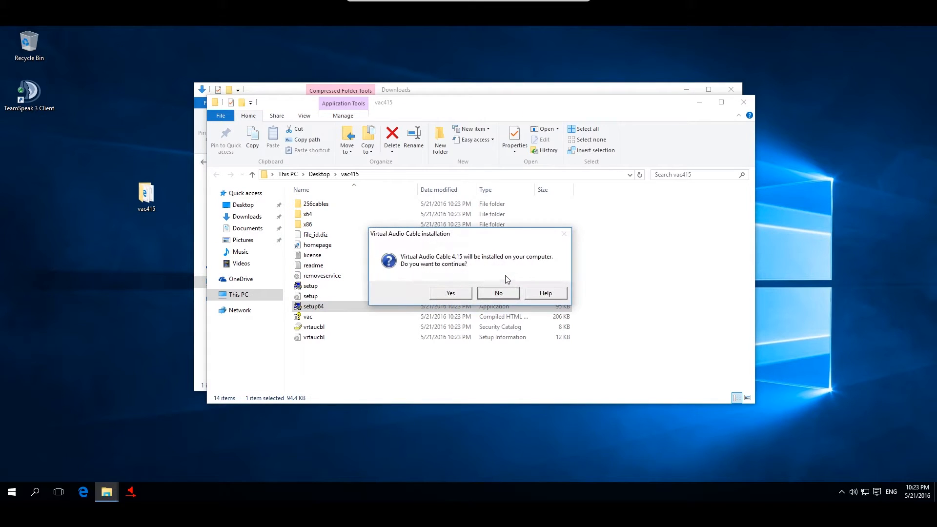
click(445, 294)
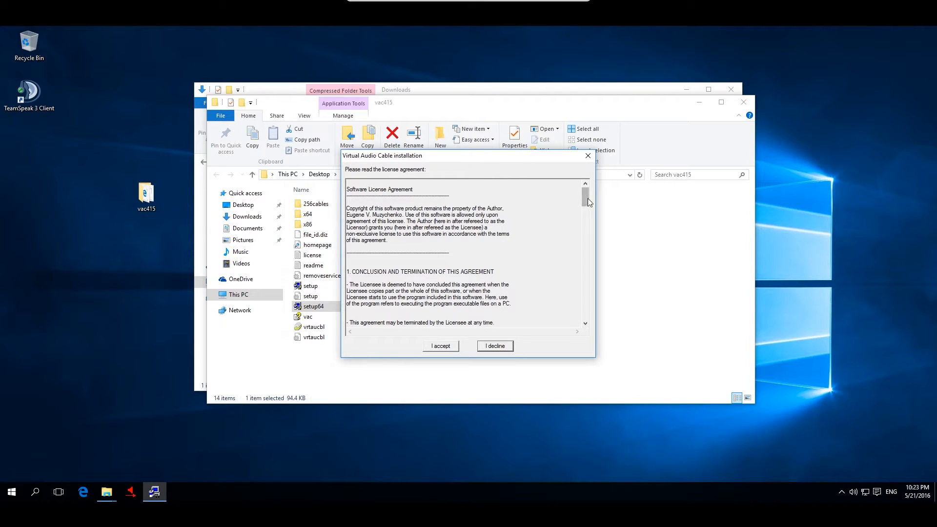
drag(588, 198, 580, 323)
click(452, 348)
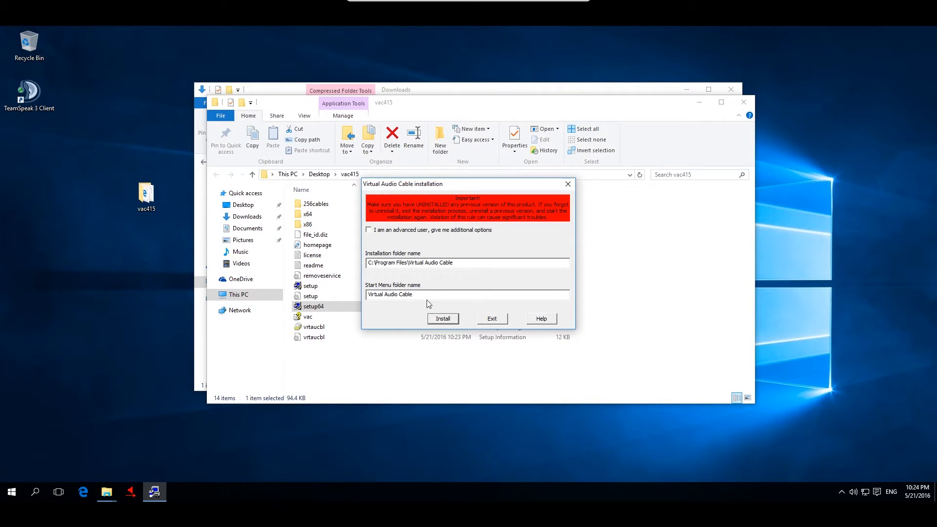
click(441, 322)
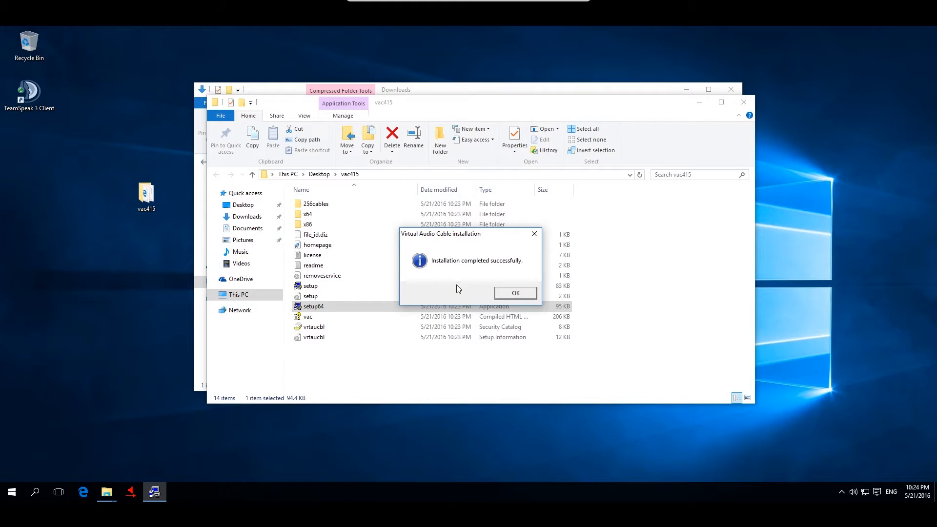
click(516, 293)
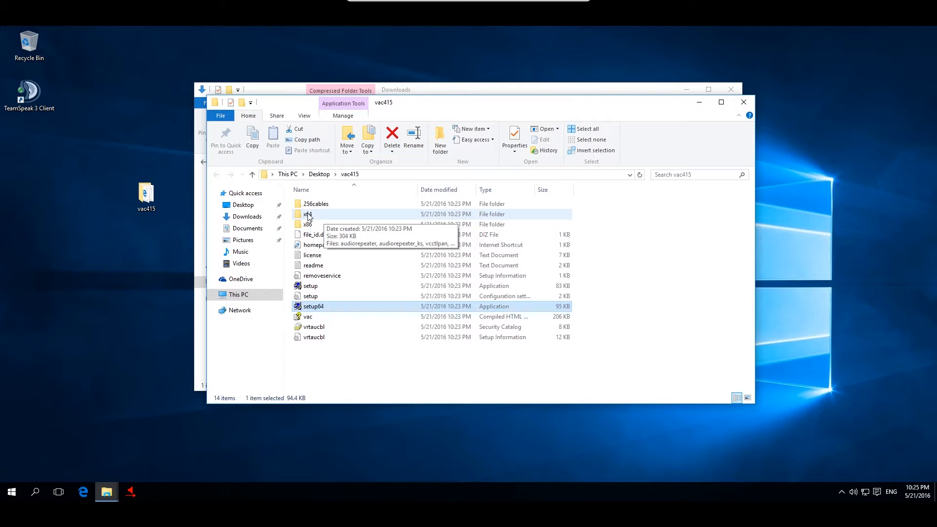
Run vcctlpan from the x64 folder as administrator and allow it to make changes to the PC
double_click(308, 216)
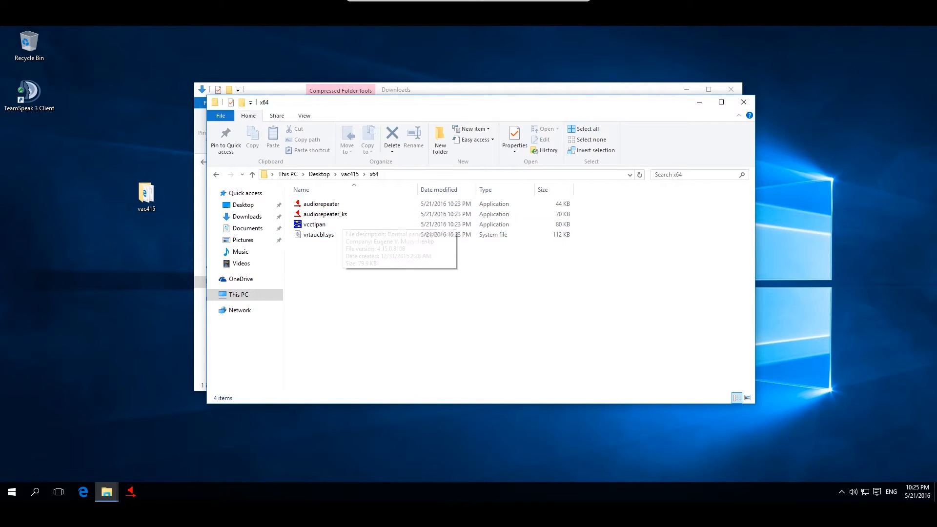
right_click(318, 225)
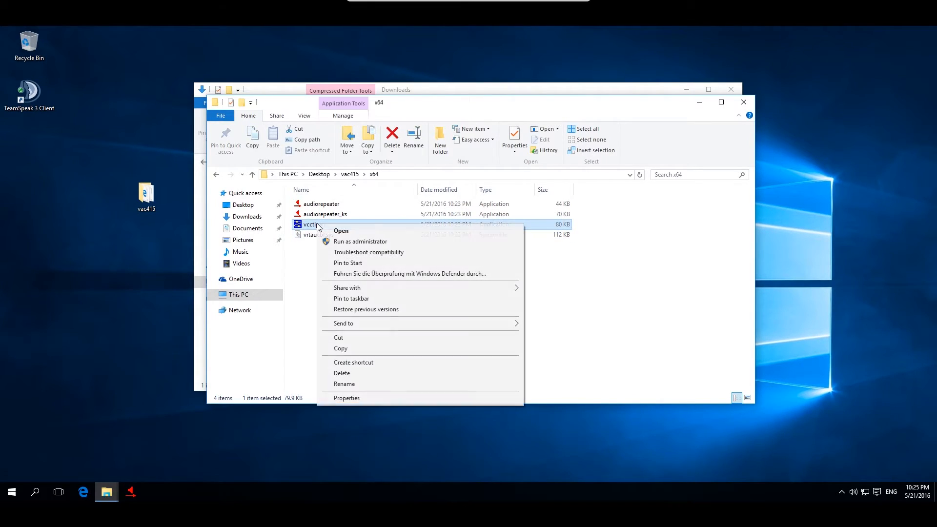
click(346, 242)
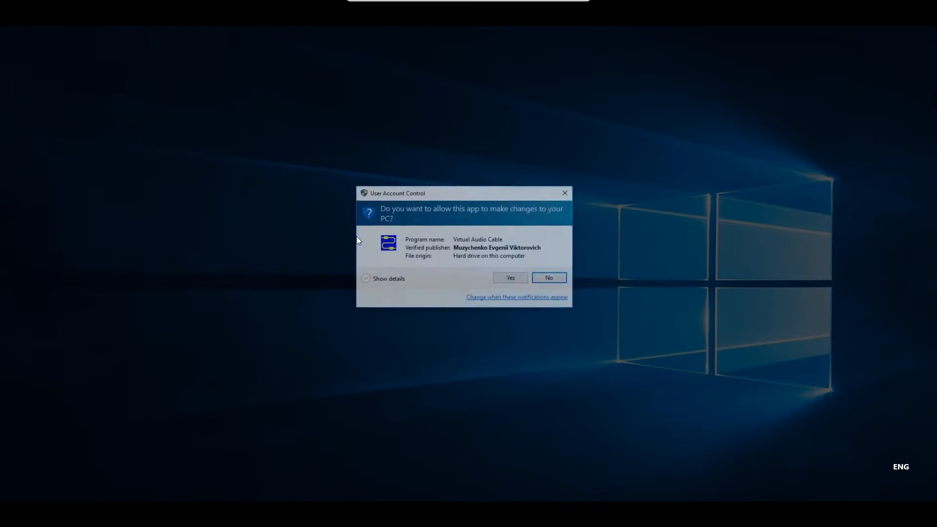
click(505, 276)
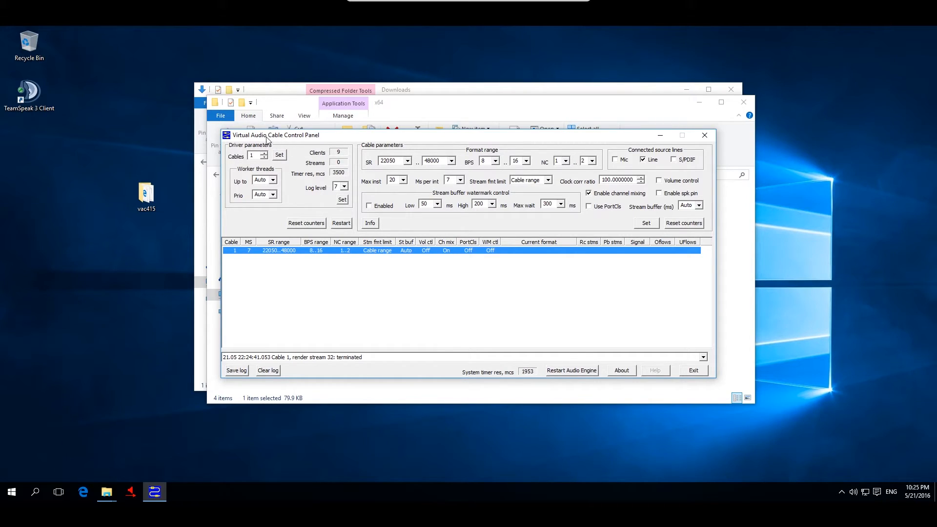
Set the number of virtual cables to 2 in the driver parameters and exit the control panel
click(264, 153)
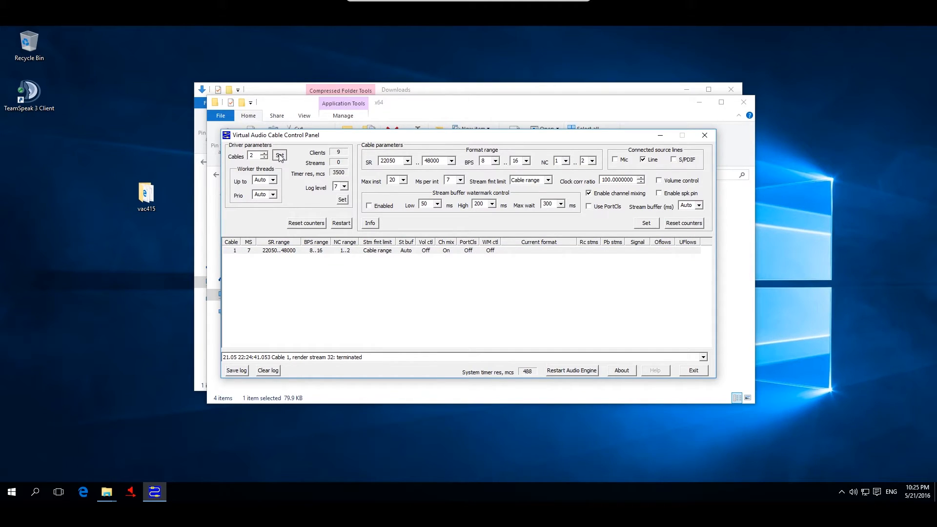
click(280, 155)
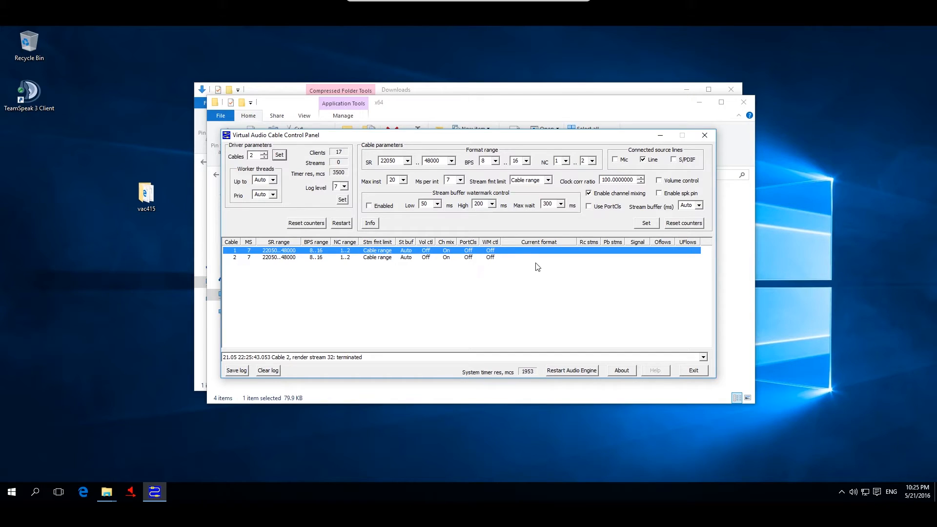
click(698, 372)
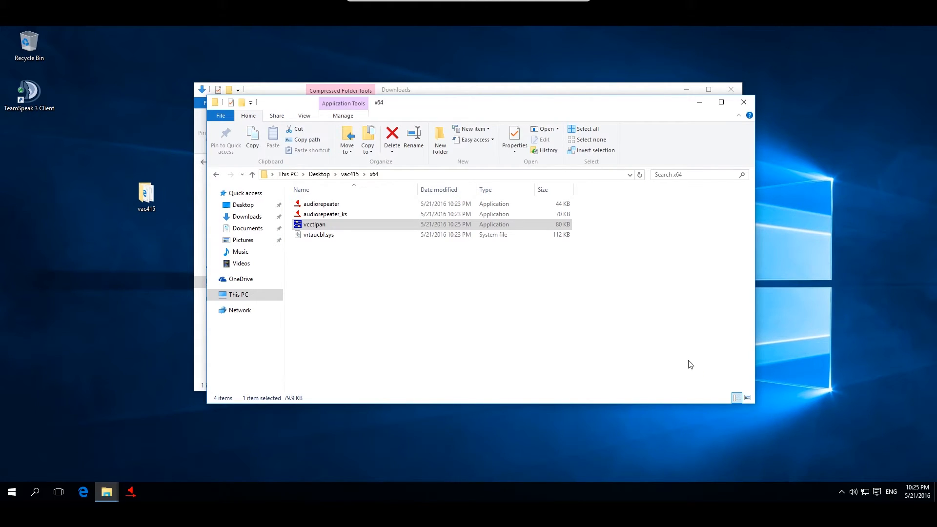
Launch two instances of audiorepeater from the x64 folder, clear the folder windows away and place the repeaters side by side
click(328, 207)
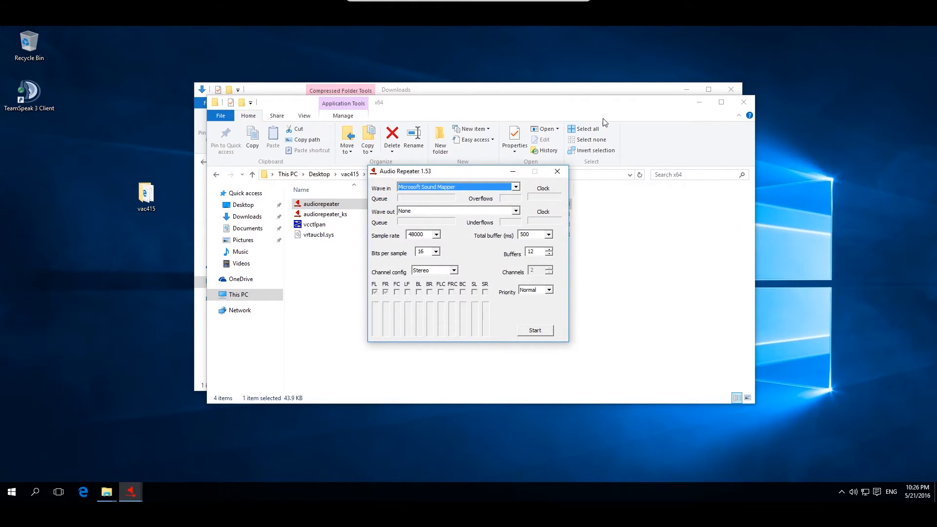
click(698, 102)
click(686, 90)
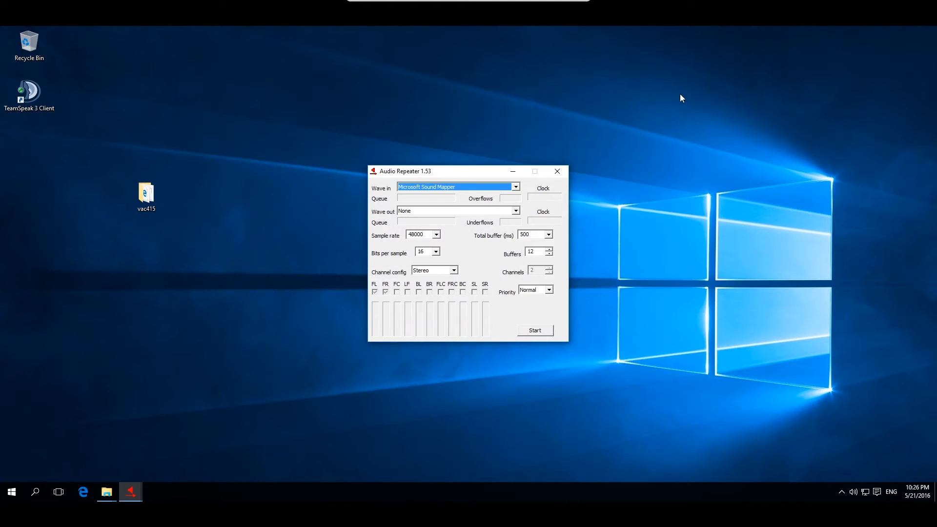
drag(496, 170, 696, 173)
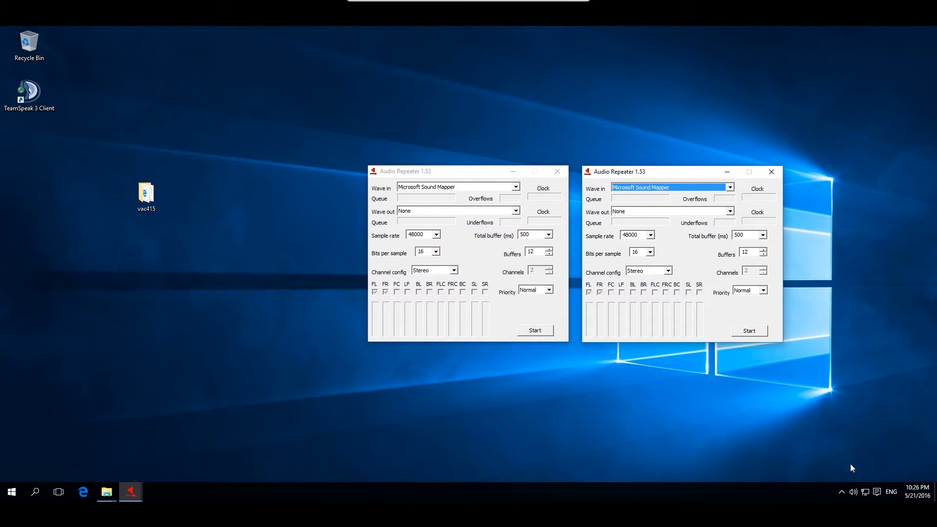
Open the Windows playback devices list and route the first Audio Repeater from Line 1 (Virtual Audio Cable) to Lautsprecher (High Definition Audio)
right_click(853, 492)
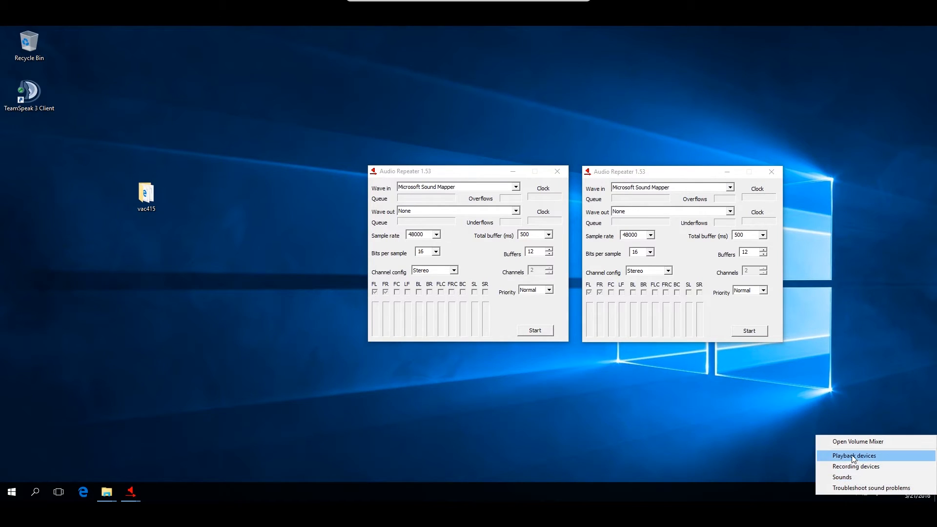
click(853, 457)
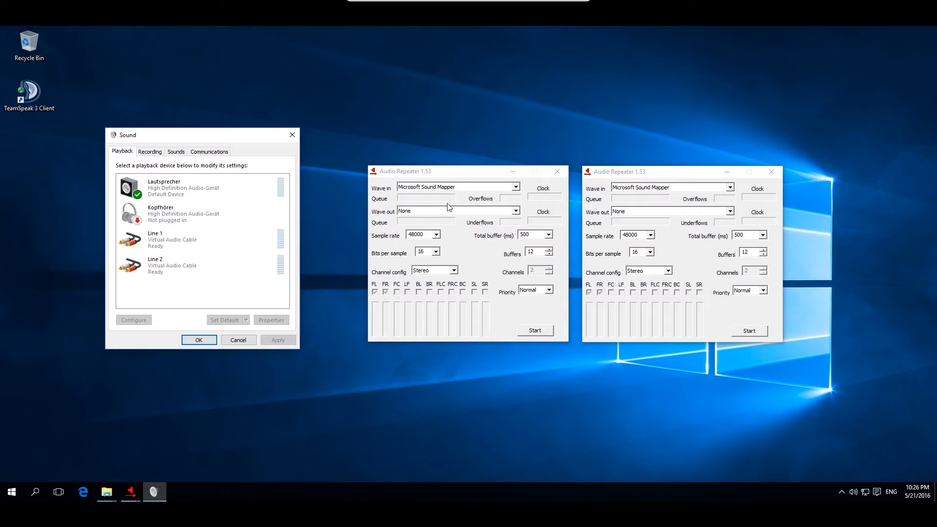
click(515, 187)
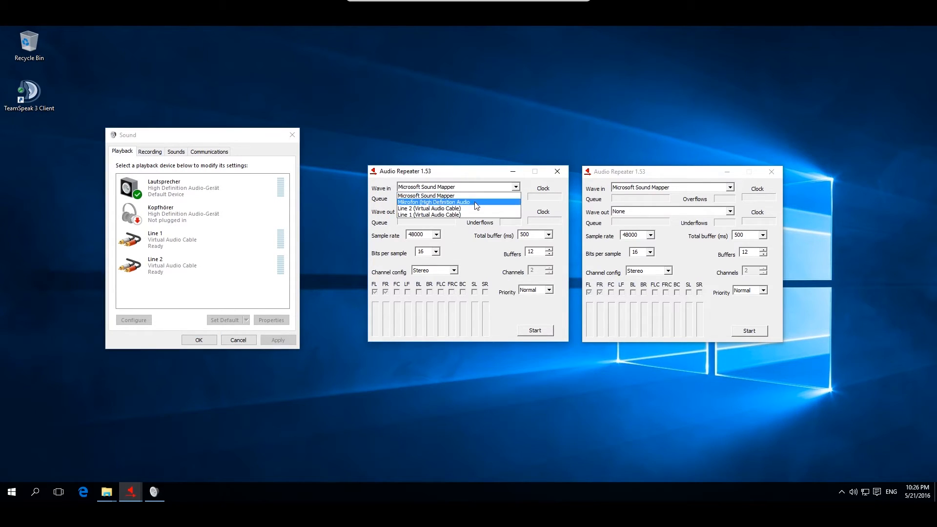
click(461, 215)
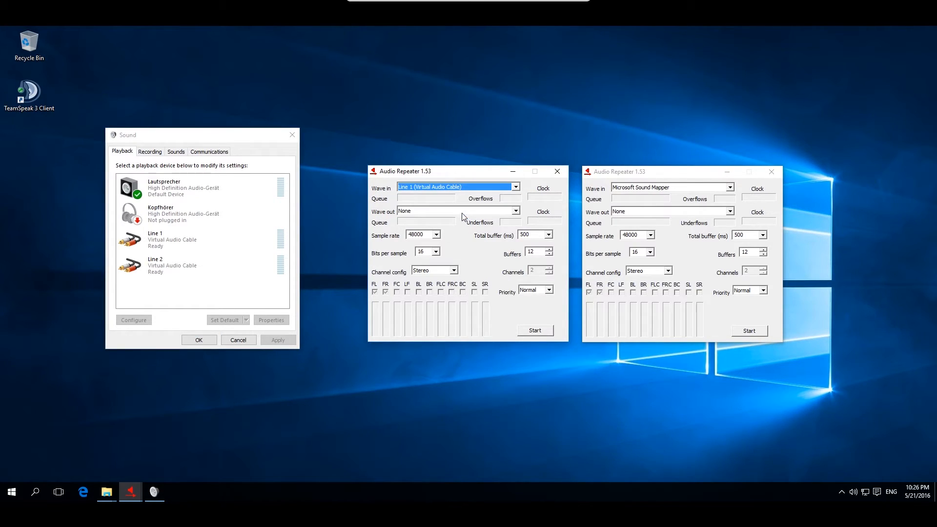
click(516, 210)
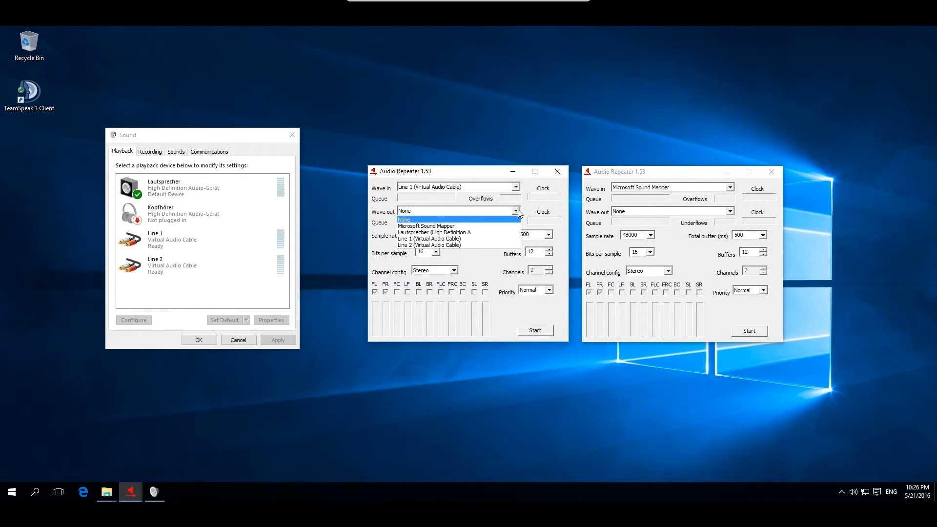
click(456, 232)
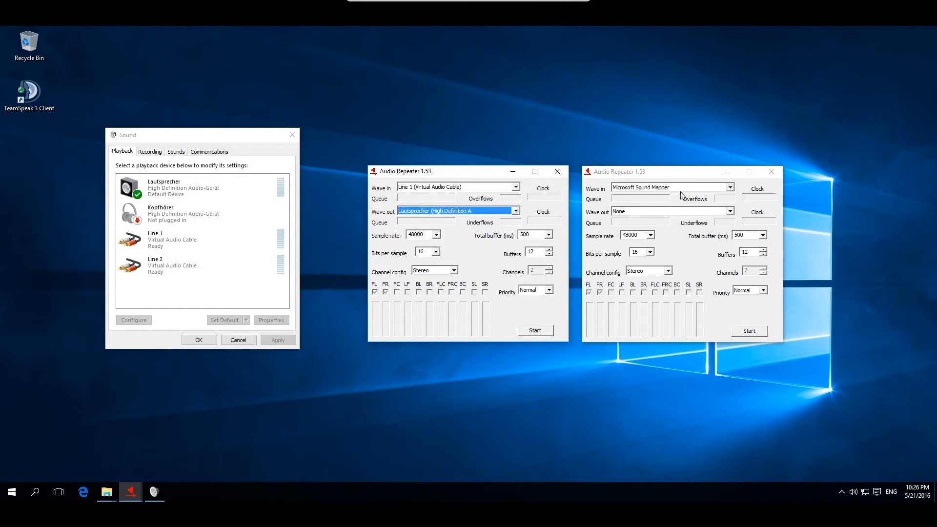
Route the second Audio Repeater from Line 2 (Virtual Audio Cable) to Lautsprecher (High Definition Audio)
click(732, 188)
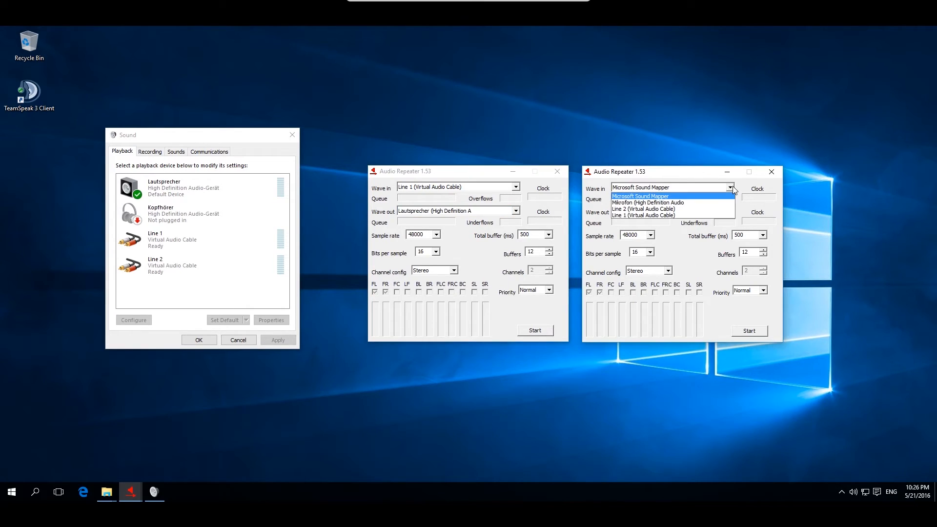
click(672, 209)
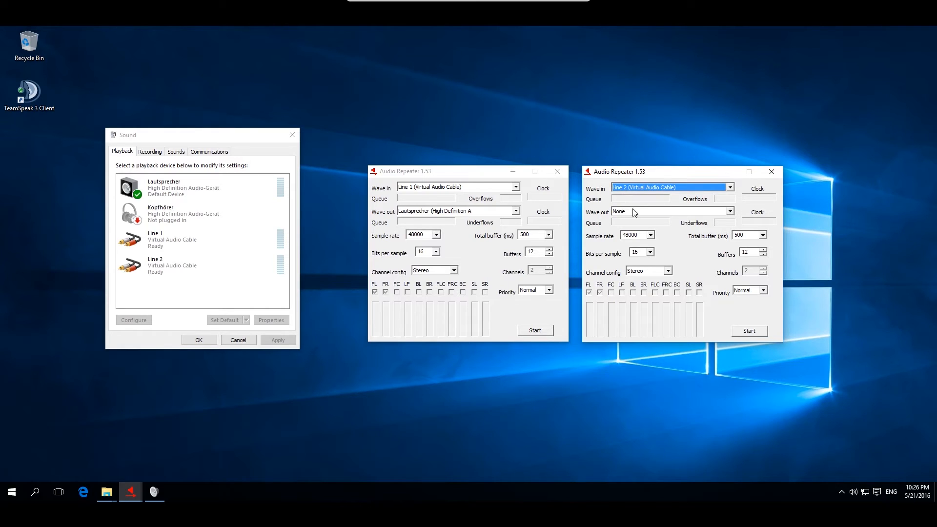
click(730, 211)
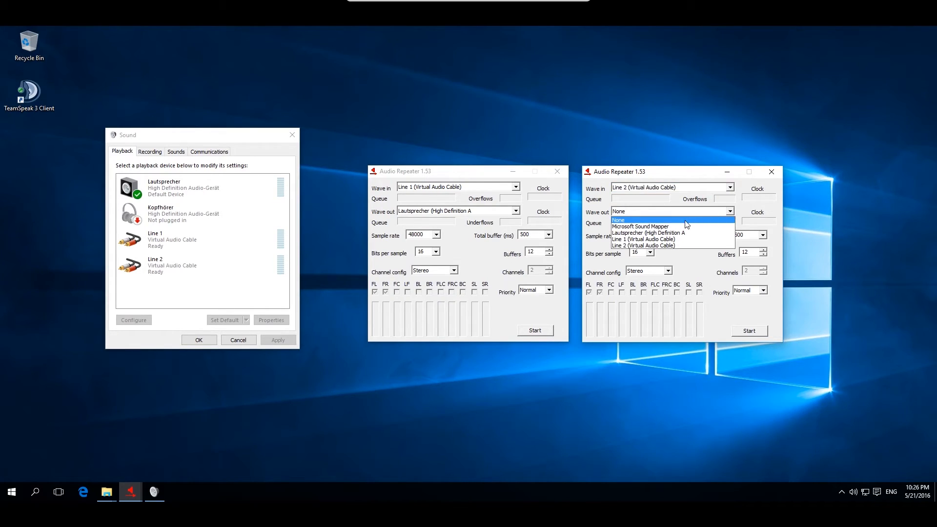
click(653, 233)
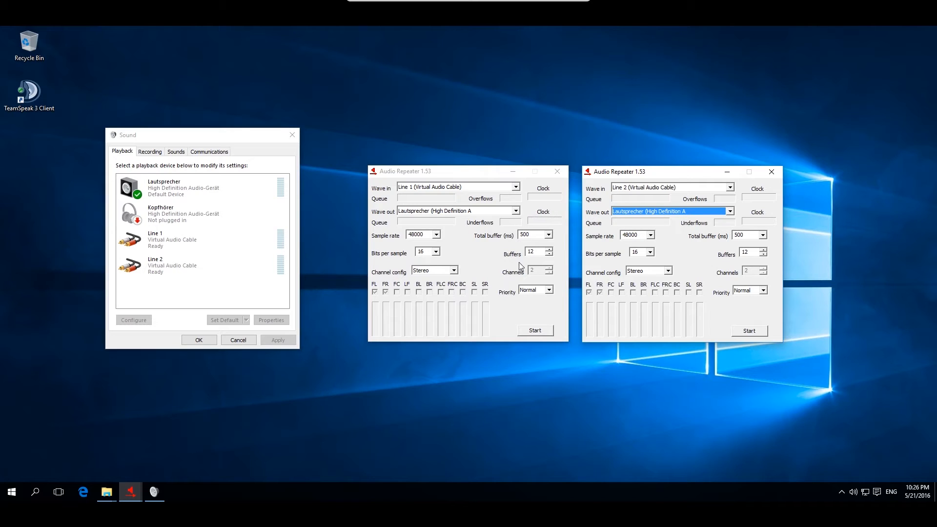
Start audio transfer in both Audio Repeater instances
click(529, 330)
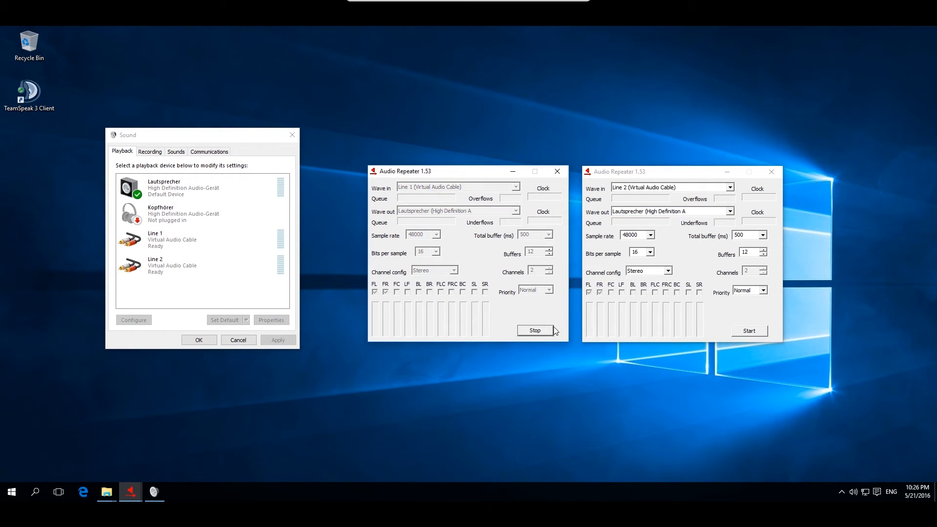
click(749, 332)
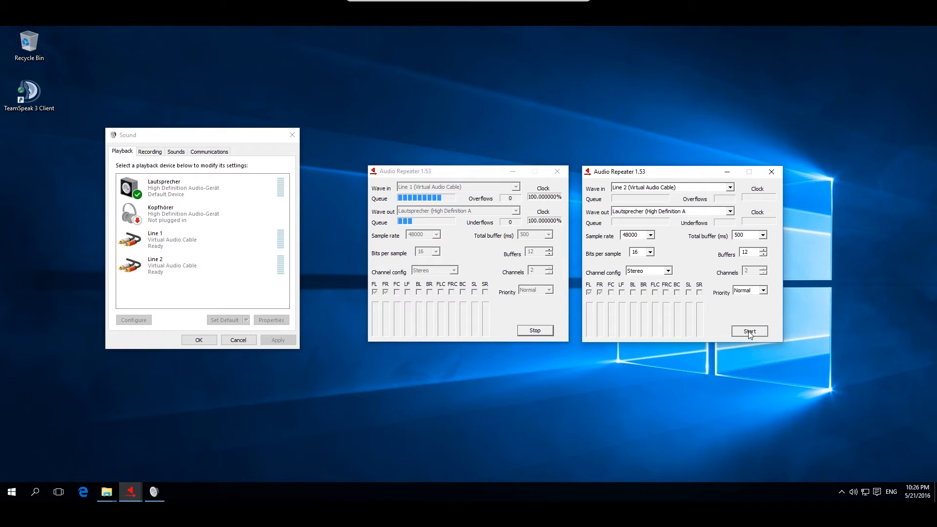
click(750, 332)
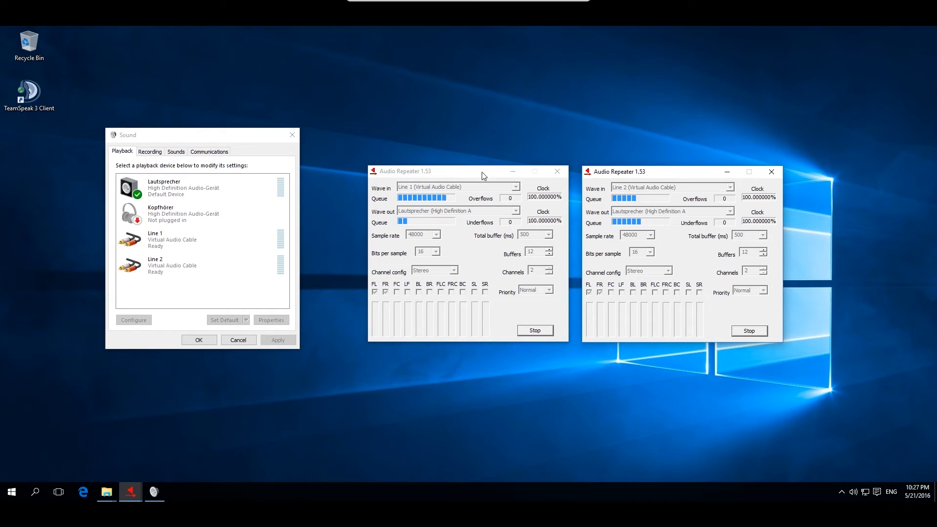
Launch TeamSpeak 3 Client and set its playback device to the valid Line 2 (Virtual Audio Cable), applying the change
double_click(34, 93)
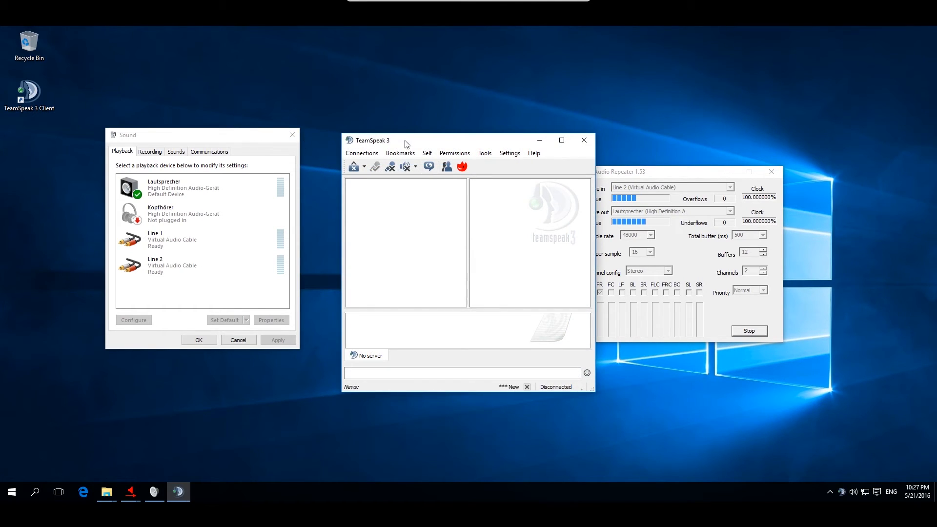
click(520, 156)
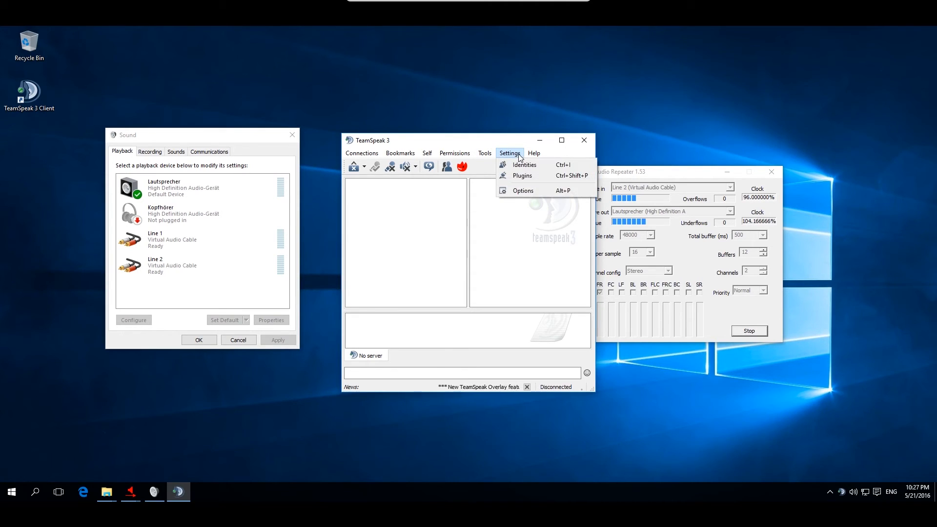
click(519, 191)
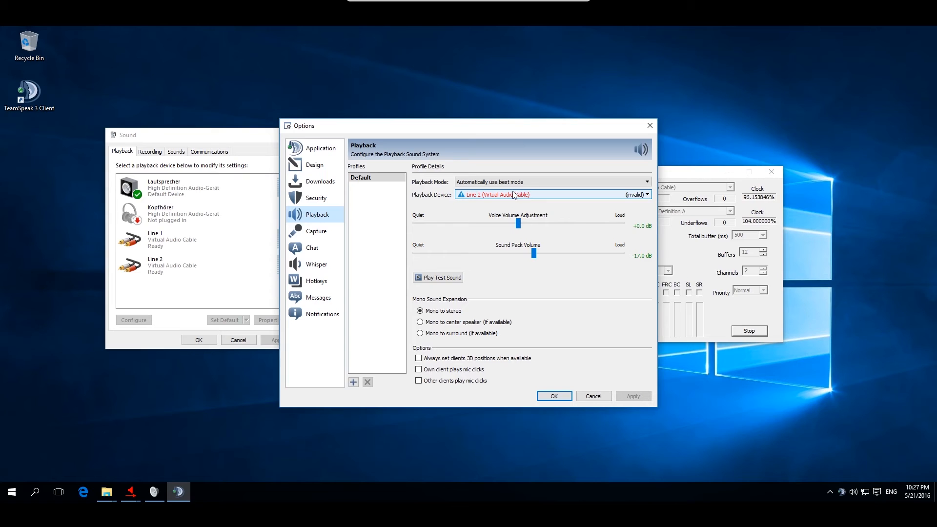
click(516, 196)
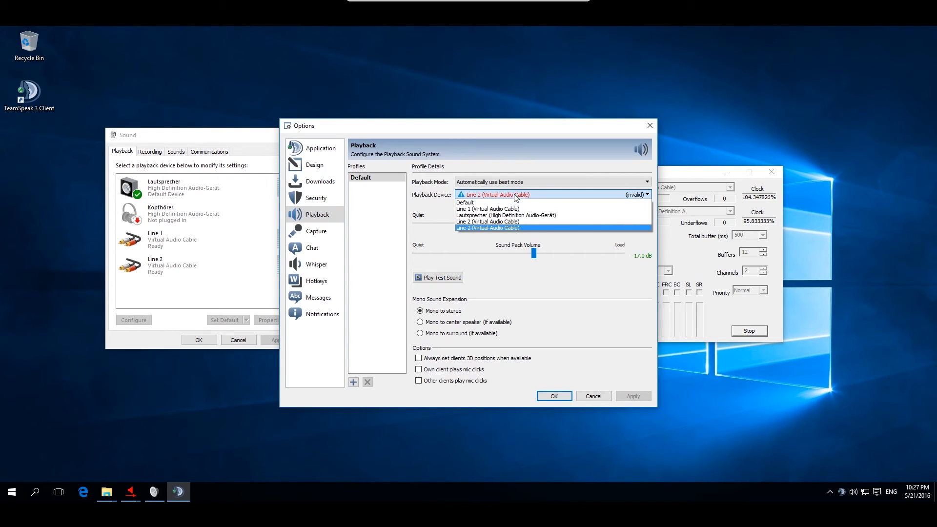
click(486, 222)
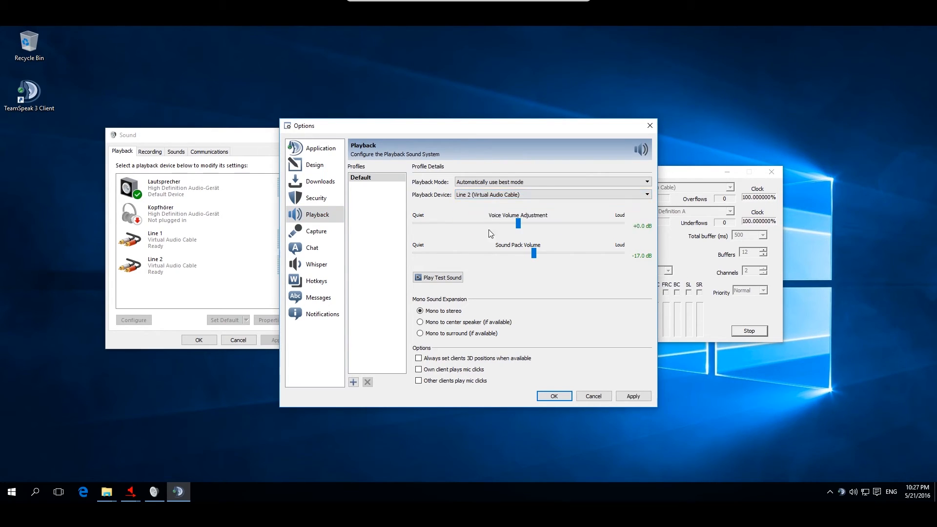
click(632, 397)
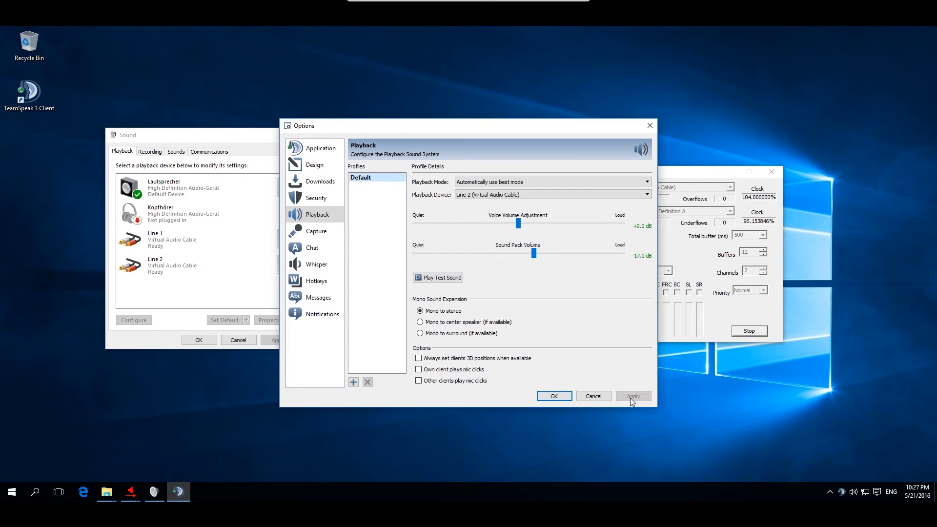
Move the TeamSpeak options clear of the repeaters, play the test sound to check Line 2's level, and stop it
drag(453, 130, 486, 133)
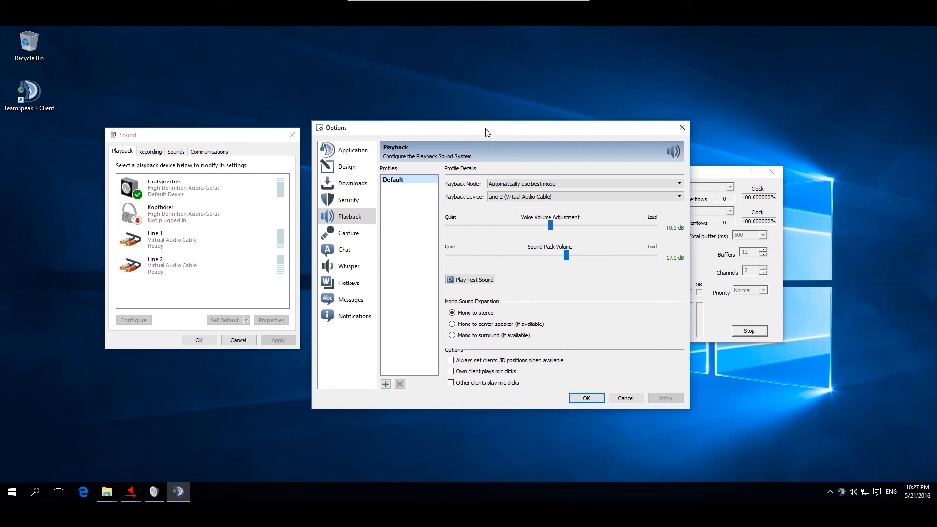
click(468, 277)
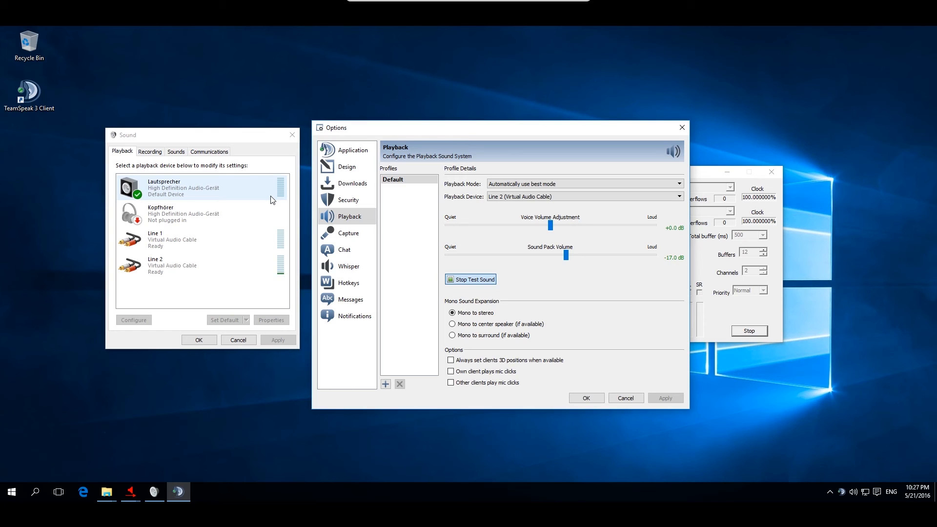
click(469, 280)
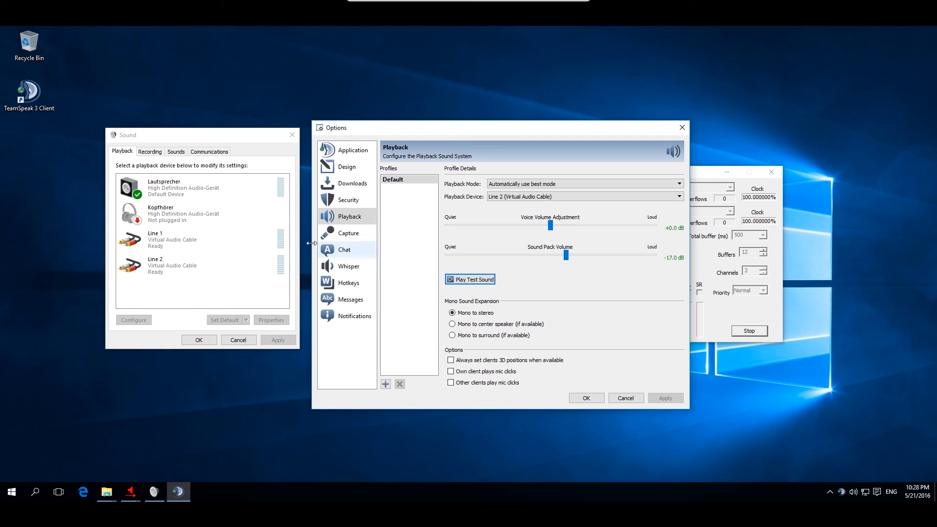
Set Line 1 (Virtual Audio Cable) as the default playback device and default communication device in Windows
right_click(219, 238)
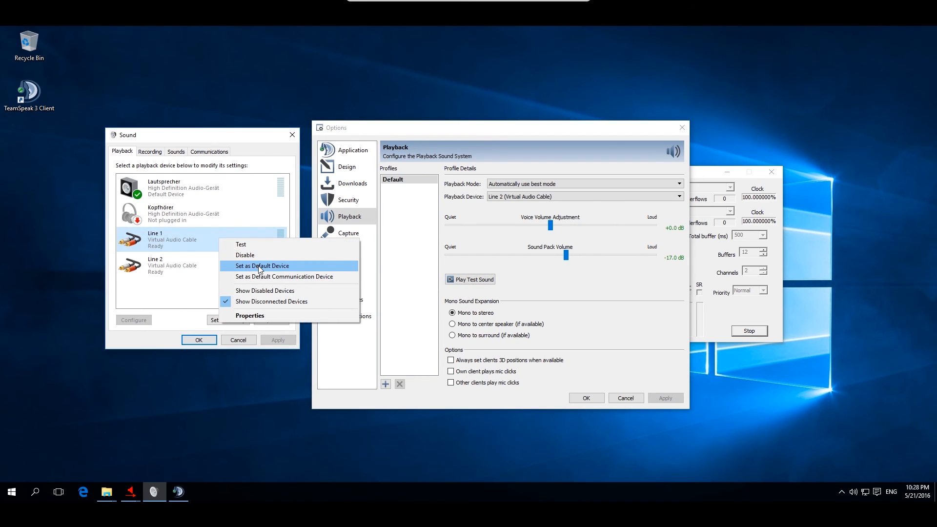
click(260, 270)
right_click(227, 239)
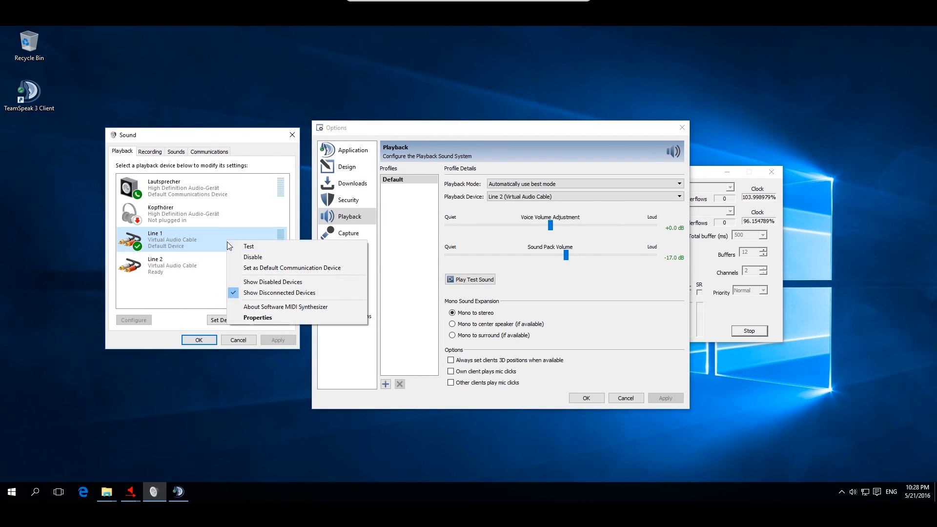
click(253, 268)
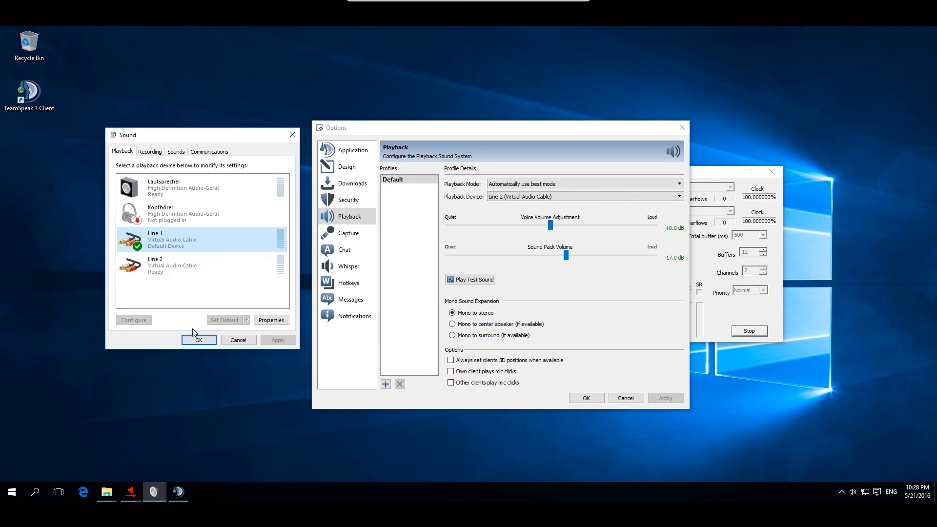
right_click(130, 494)
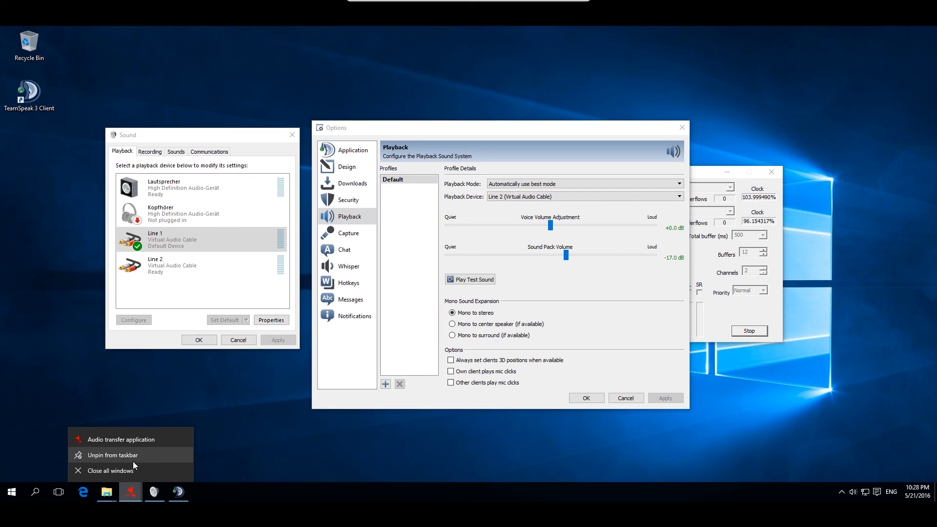
click(256, 467)
click(256, 467)
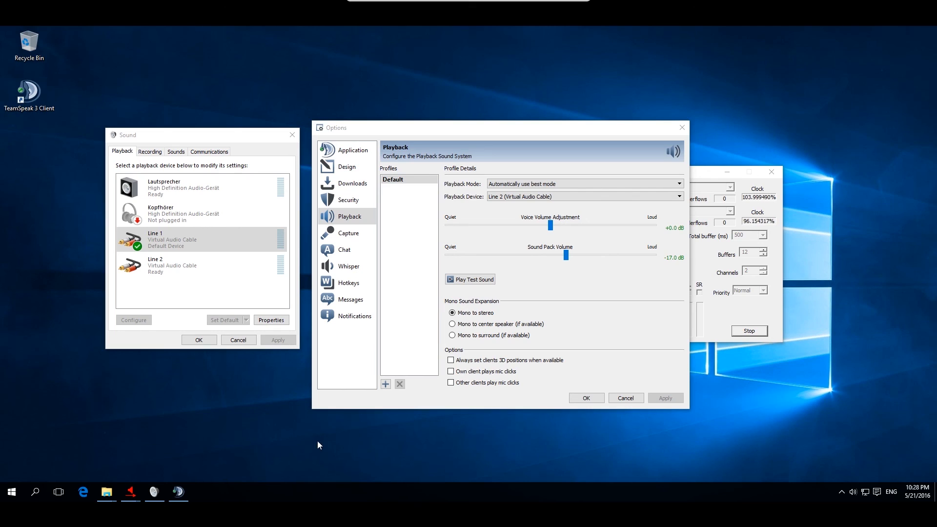